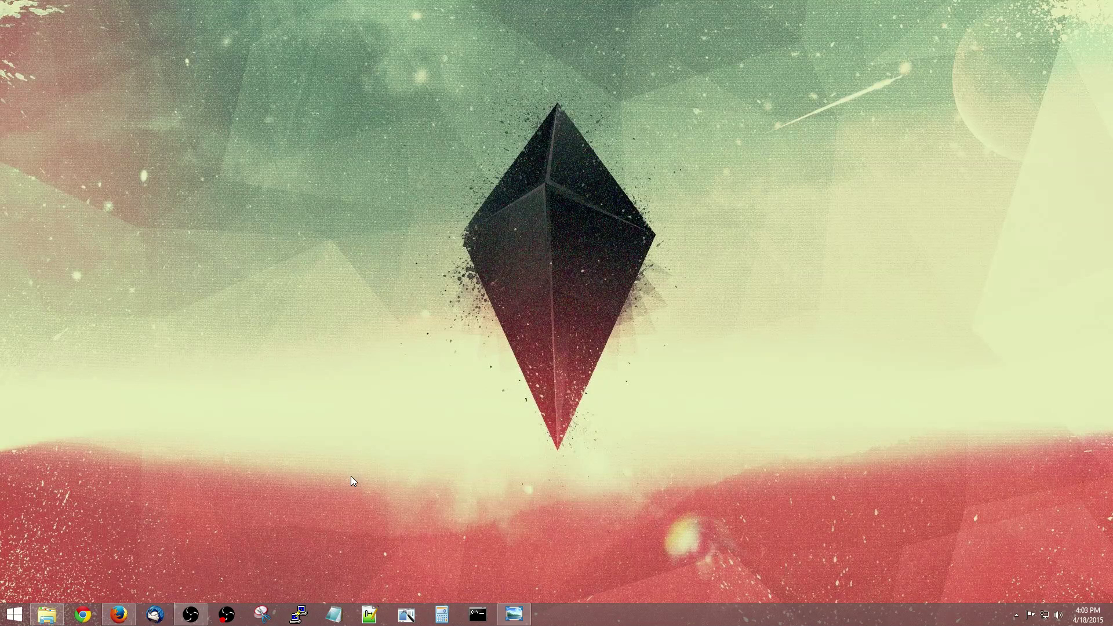
- Restore AQM.png, whose chart shows fq_codel ping at 13 ms against pfifo_fast's 1000 ms
click(515, 613)
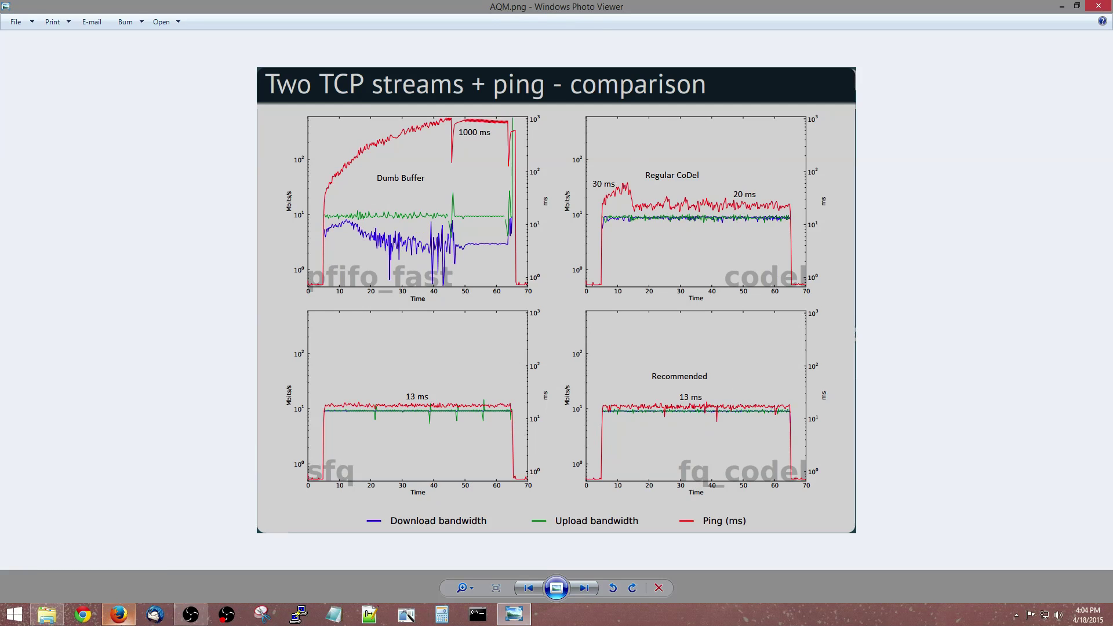
- Stop QoS on Services > Quality of Service, keeping the 58200/12000 kbit/s link speeds
click(133, 615)
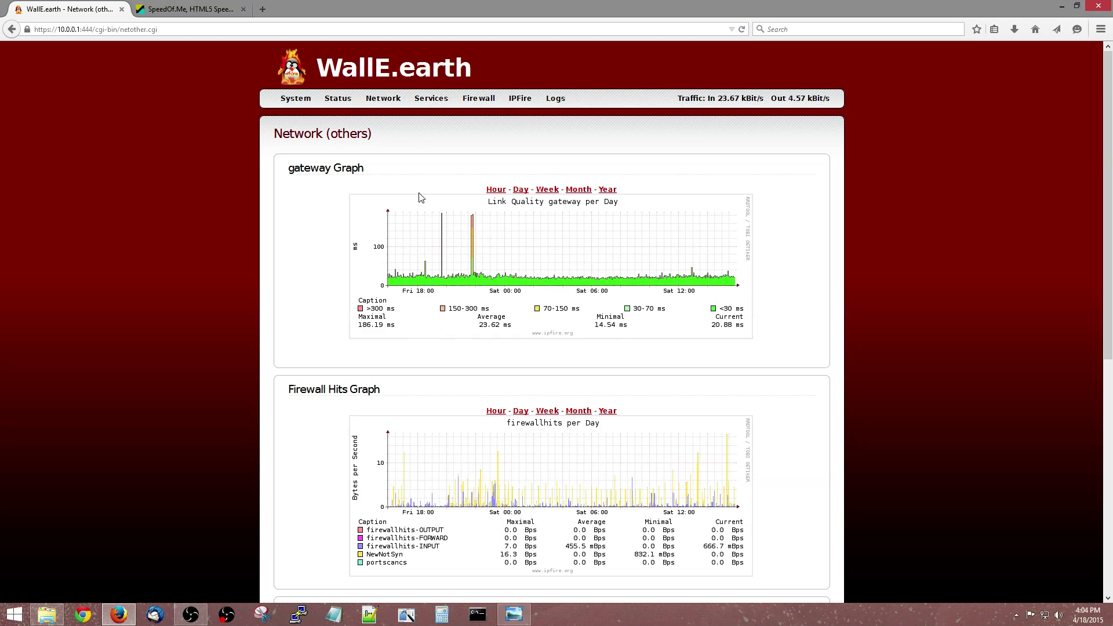
mouse_move(431, 98)
click(445, 196)
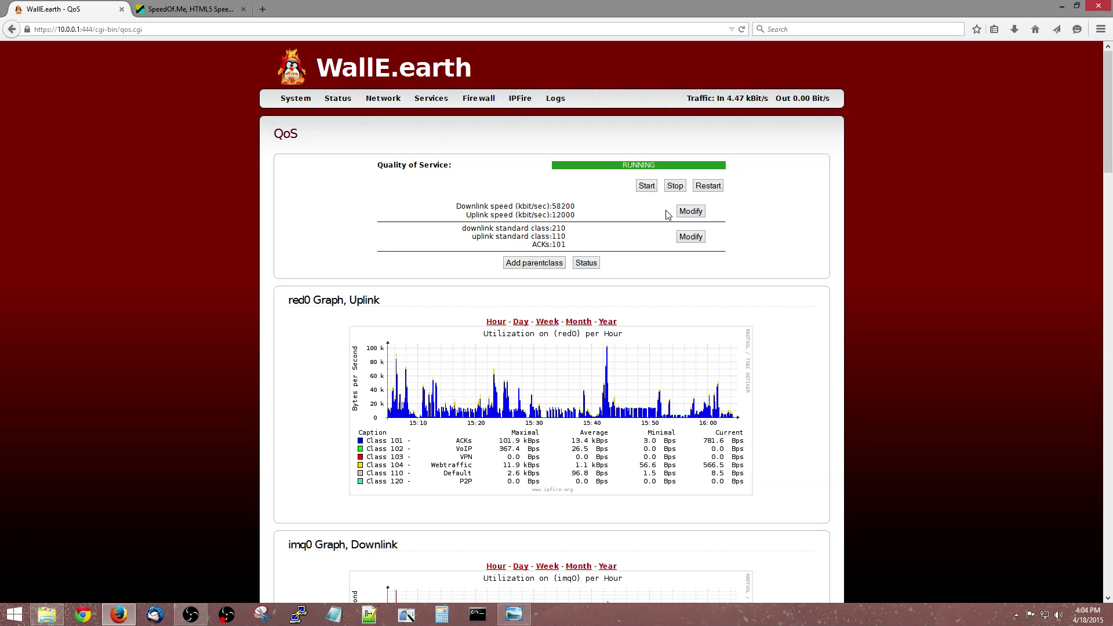
click(673, 189)
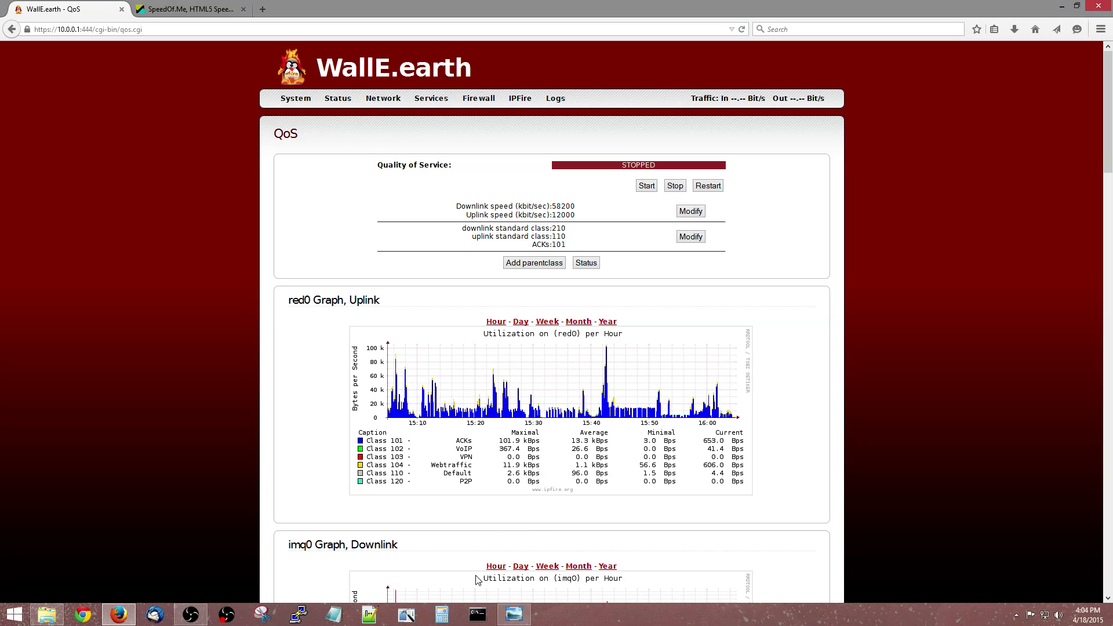
click(481, 617)
text(pi)
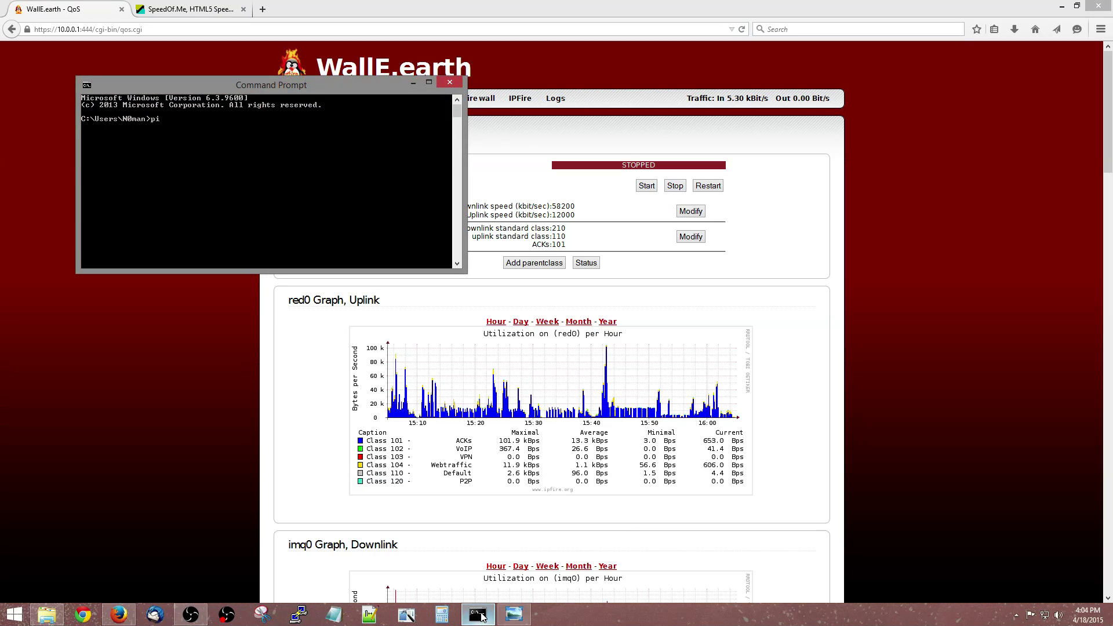
text(ng www.google.co)
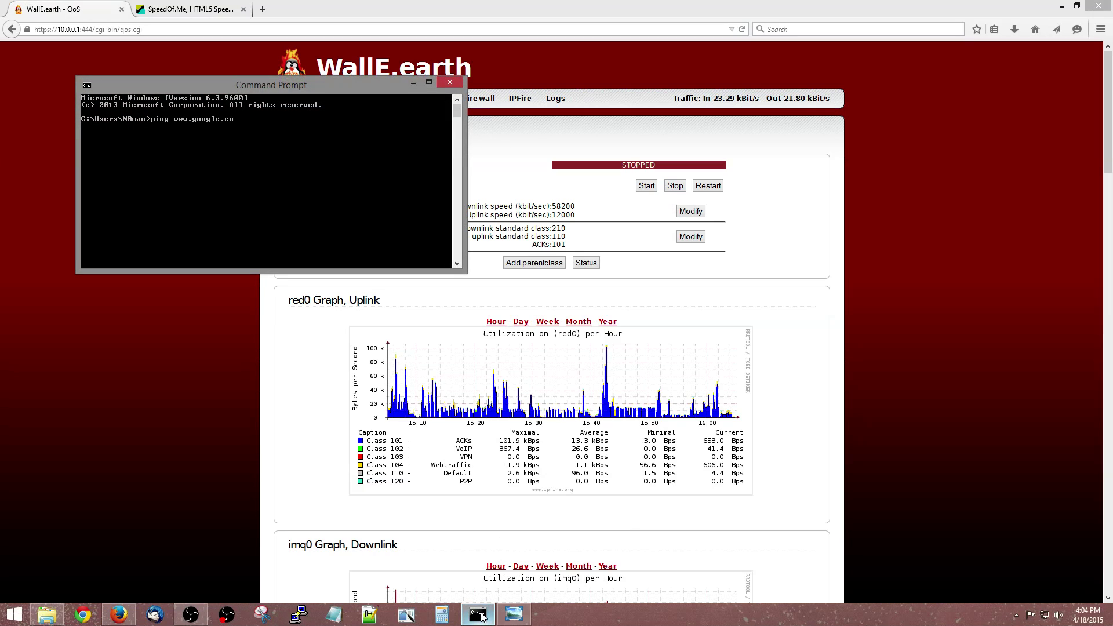
text(m)
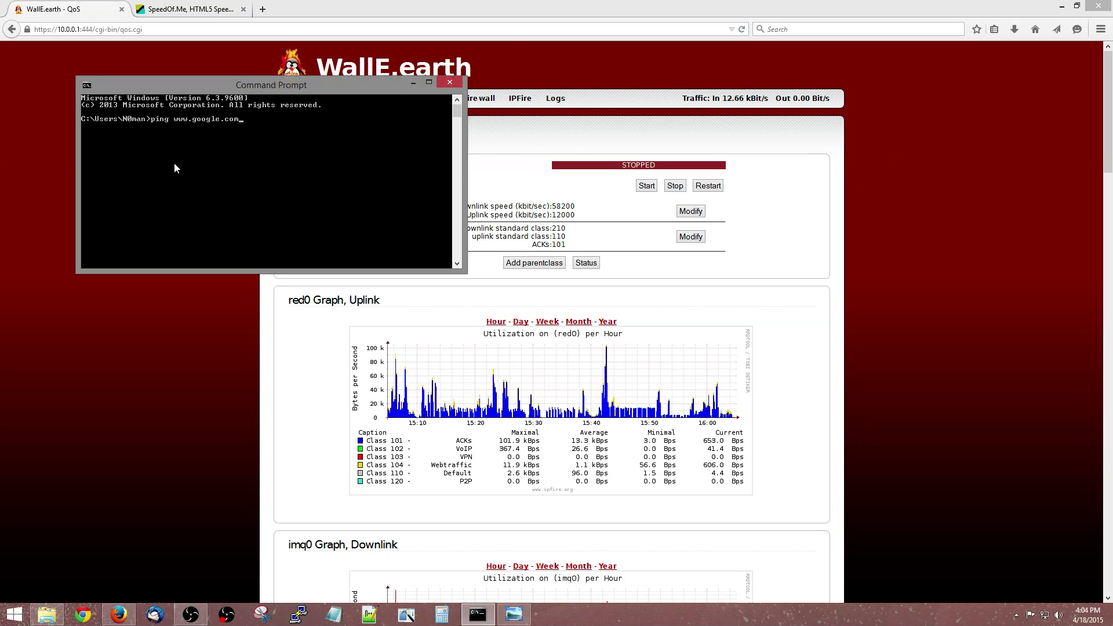
text( -t)
key(Return)
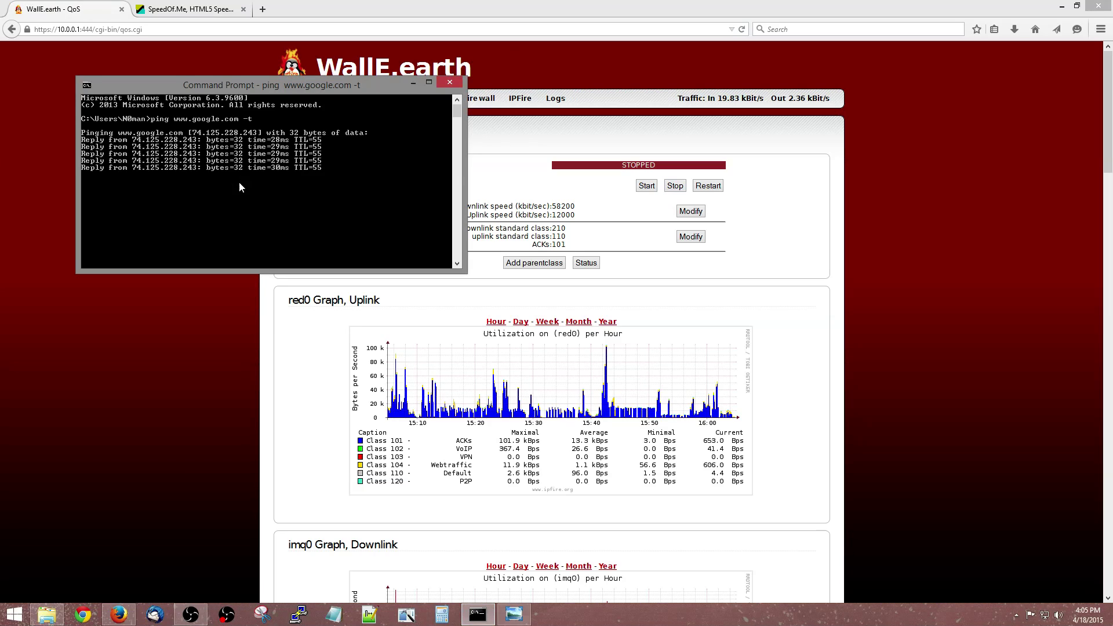
click(171, 331)
click(212, 10)
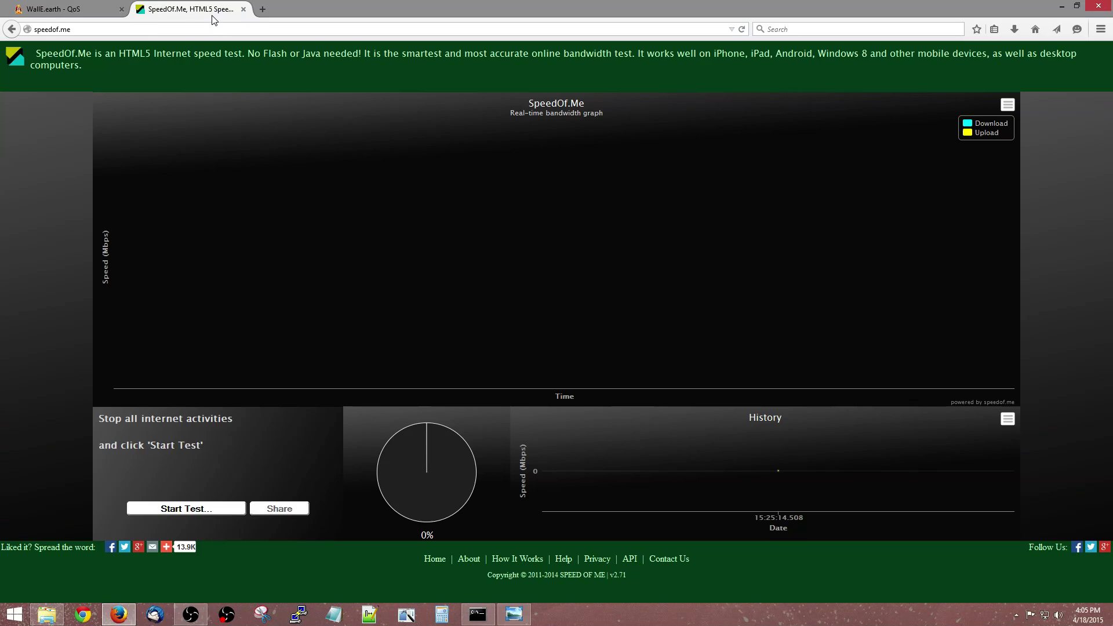
- Start the SpeedOf.Me test with QoS stopped and watch ping replies climb past 100 ms
click(187, 510)
click(202, 509)
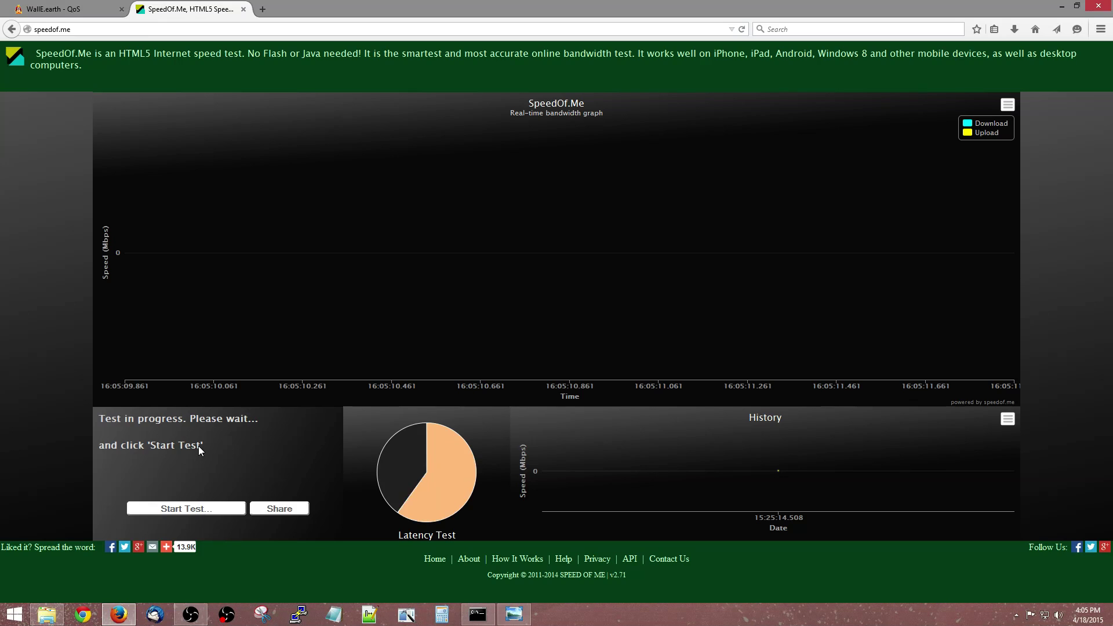
click(477, 614)
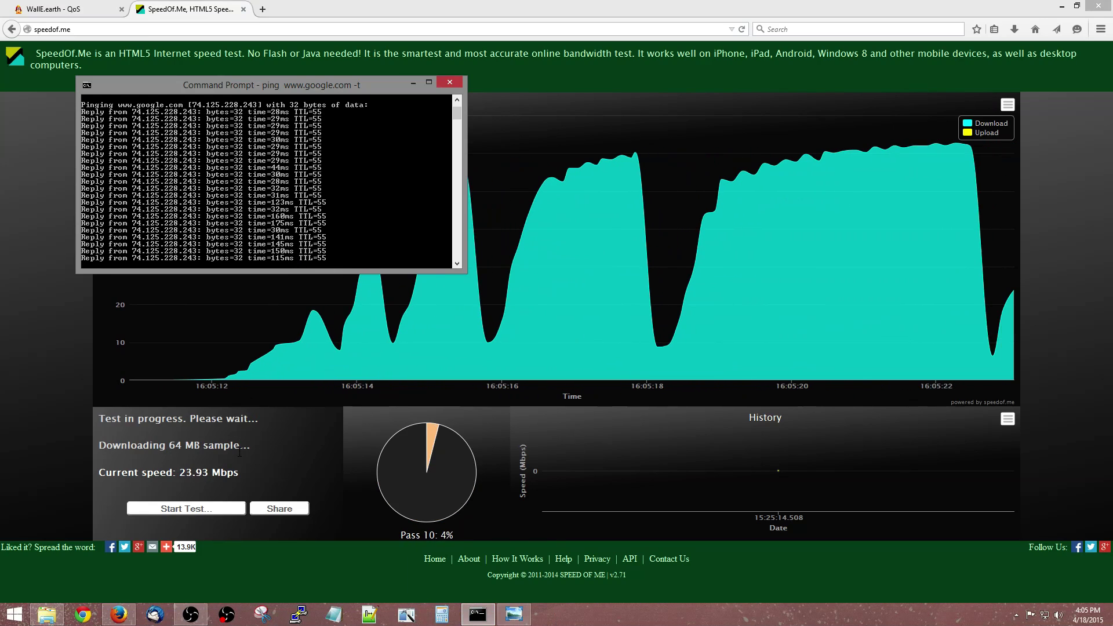
click(295, 457)
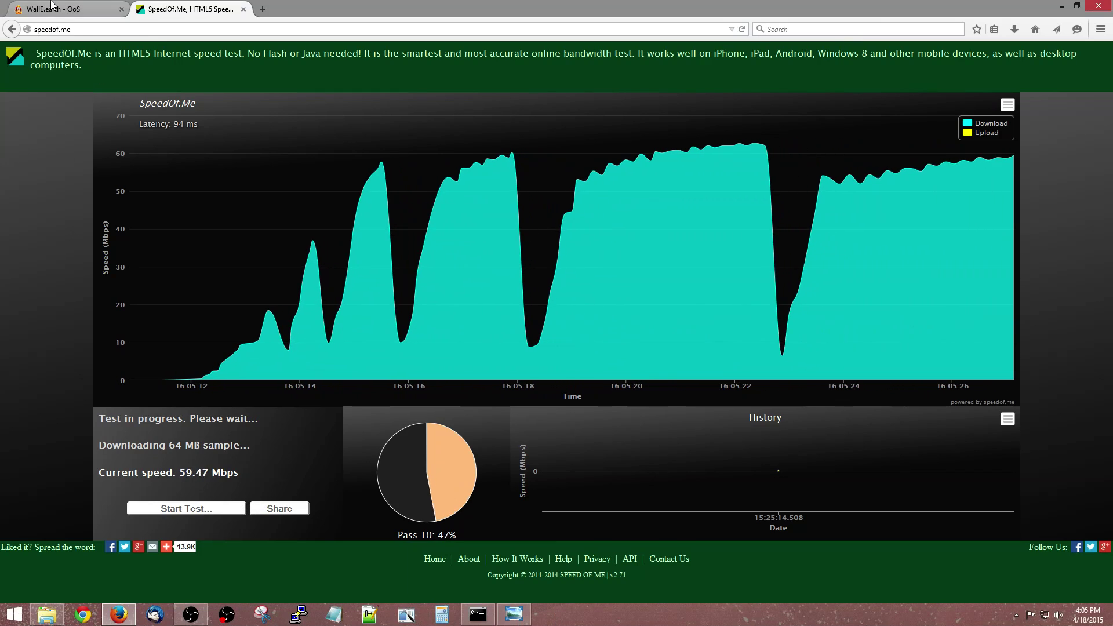
key(ctrl+Tab)
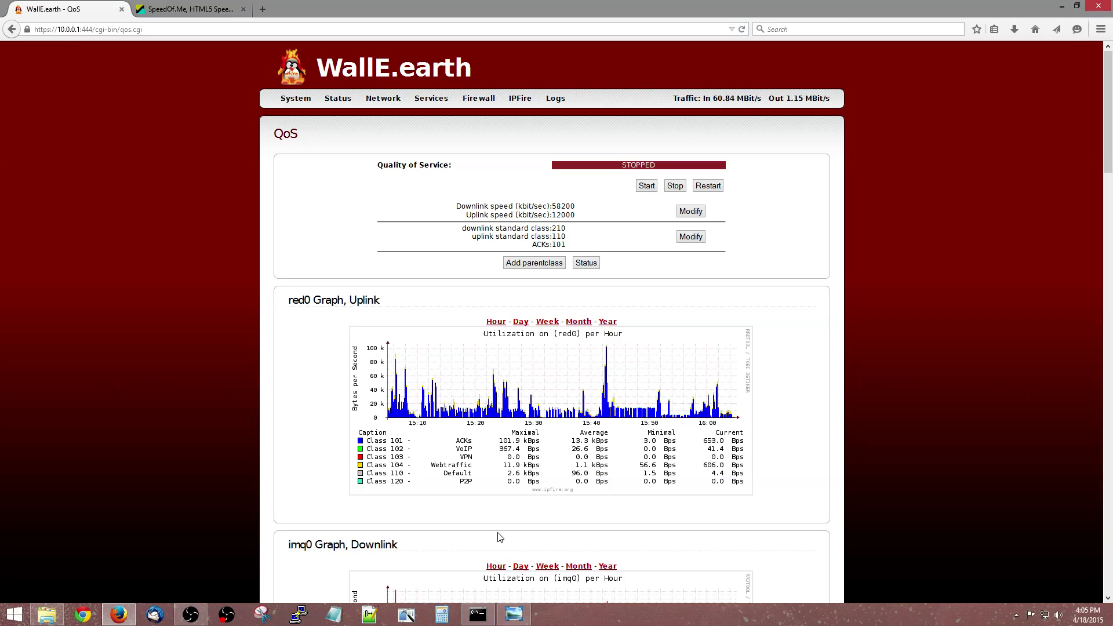
- Stop the ping, showing a 91 ms average and 260 ms peak, and minimize Command Prompt
click(478, 614)
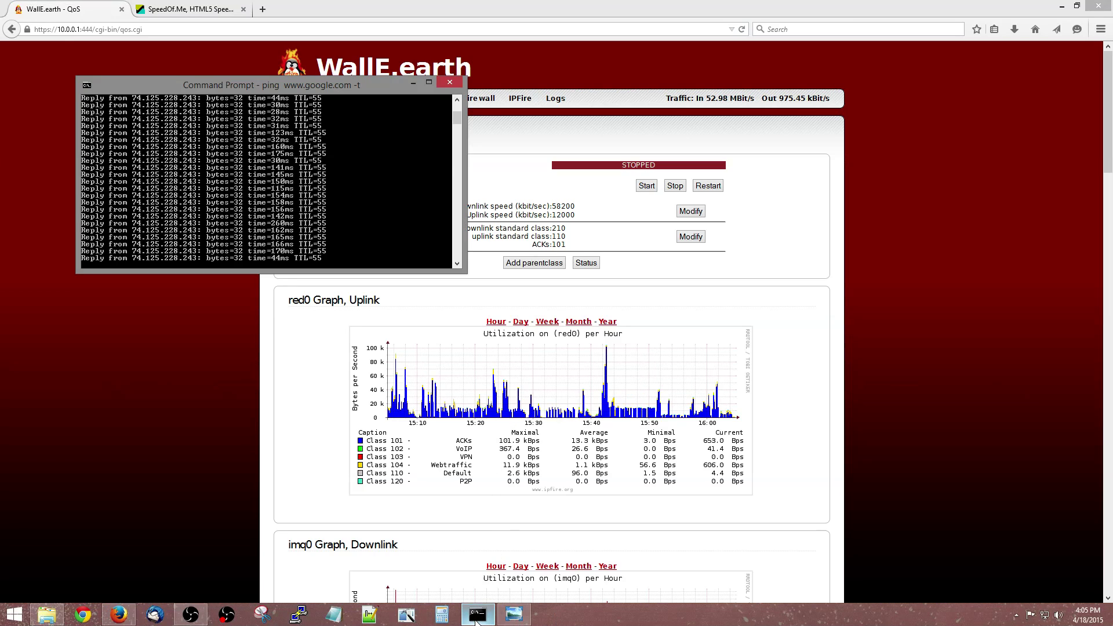
key(ctrl+c)
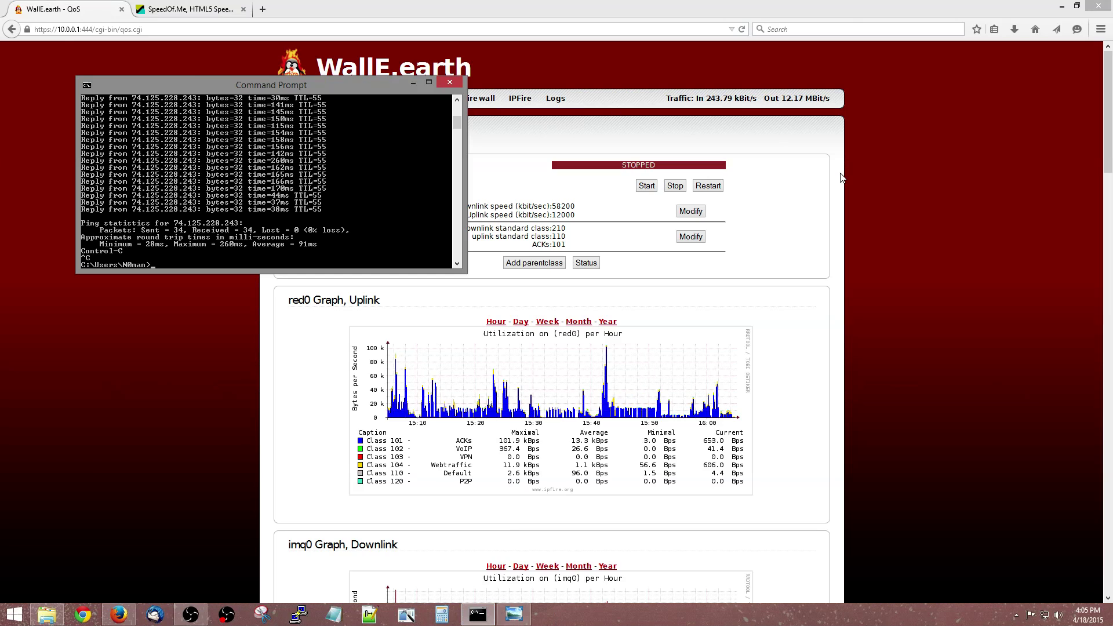
click(414, 82)
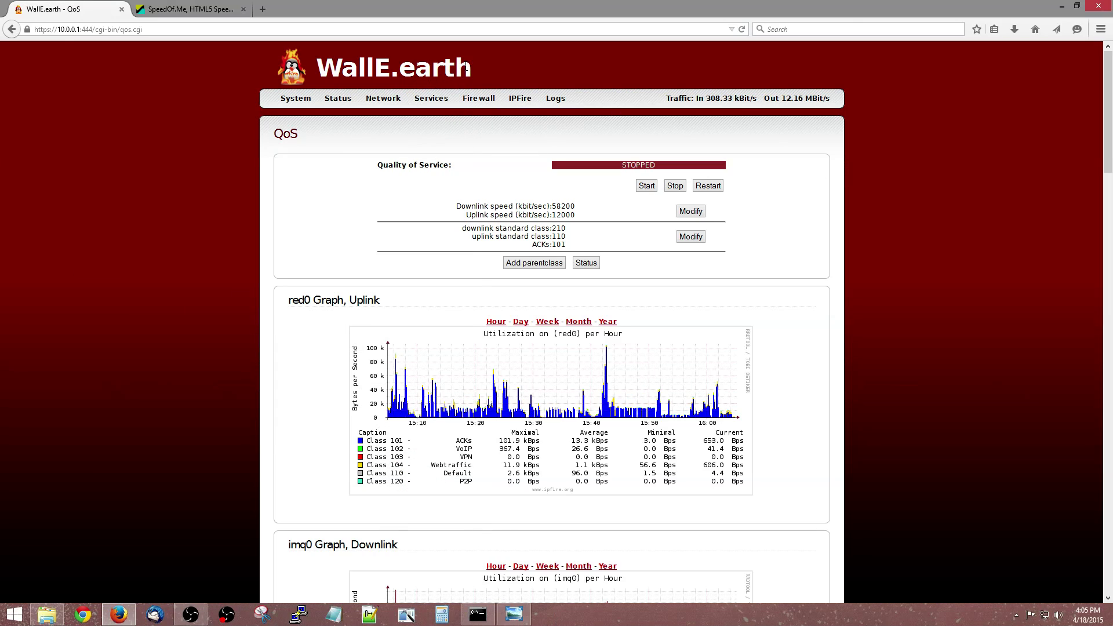
- Review the 61.86/12.63 Mbps SpeedOf.Me result and return to the WallE.earth QoS tab
drag(467, 68, 325, 73)
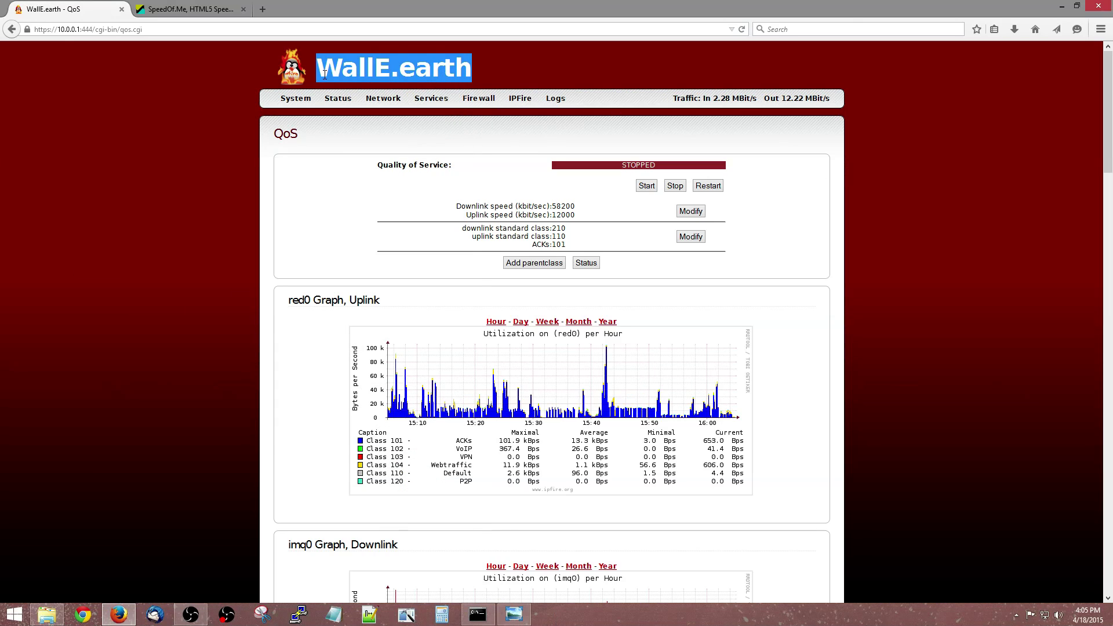
click(325, 73)
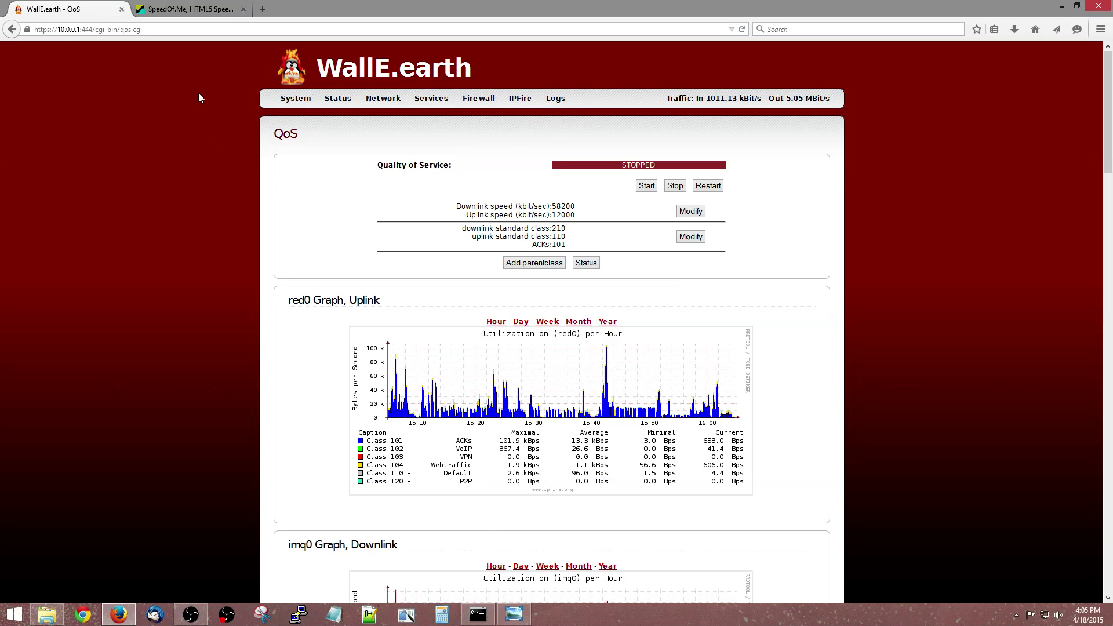
click(201, 12)
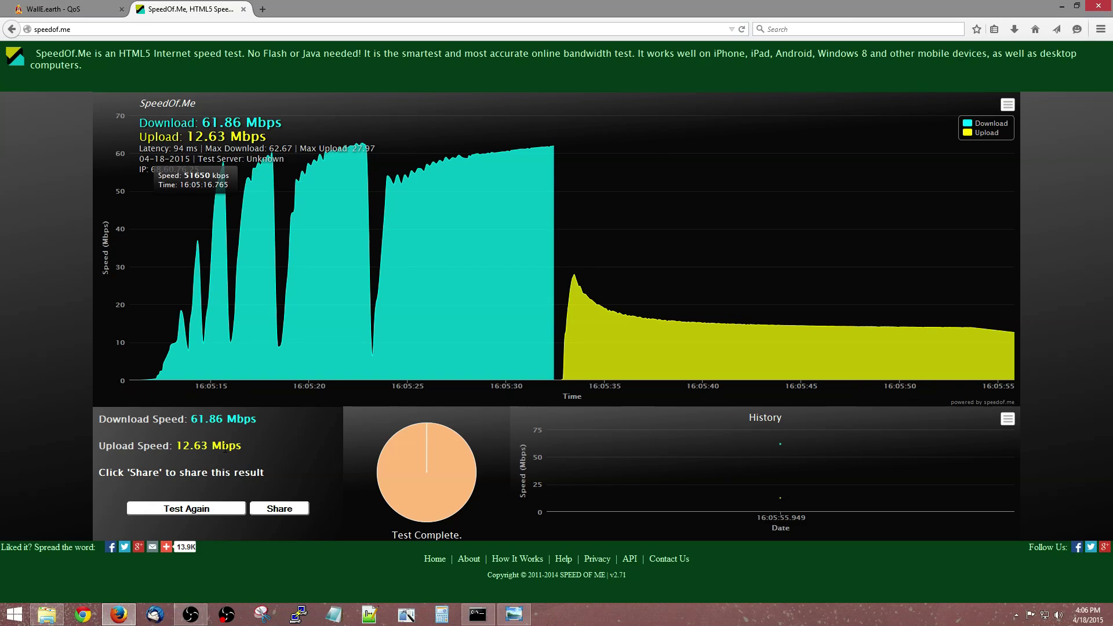
click(52, 9)
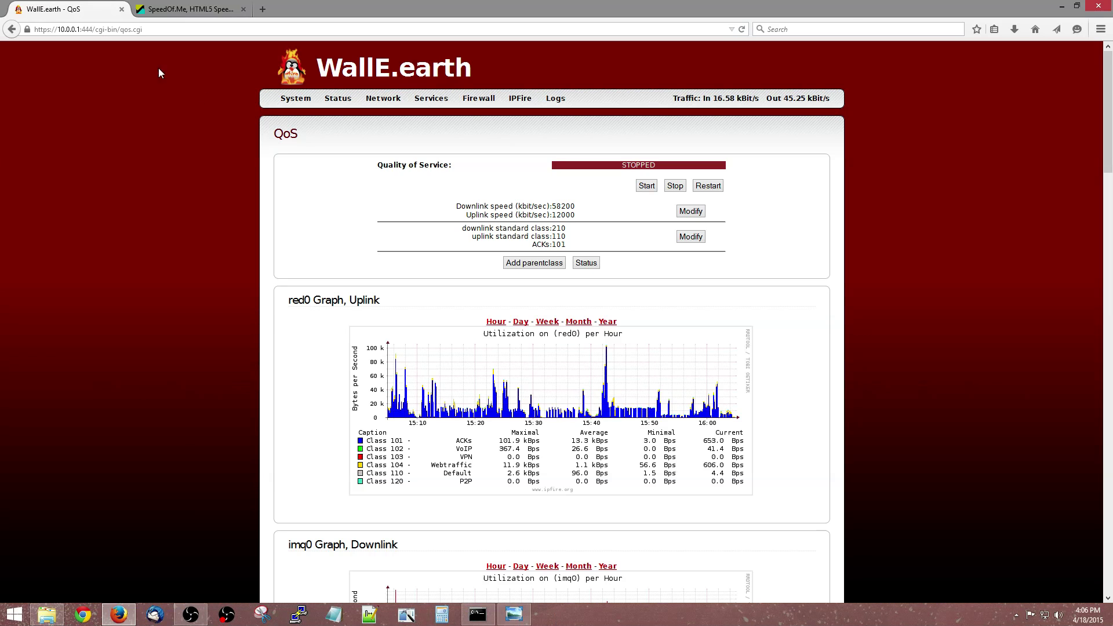
- Compute 60 × 1000 × 0.97 = 58200 in Calculator for the downlink speed
click(450, 621)
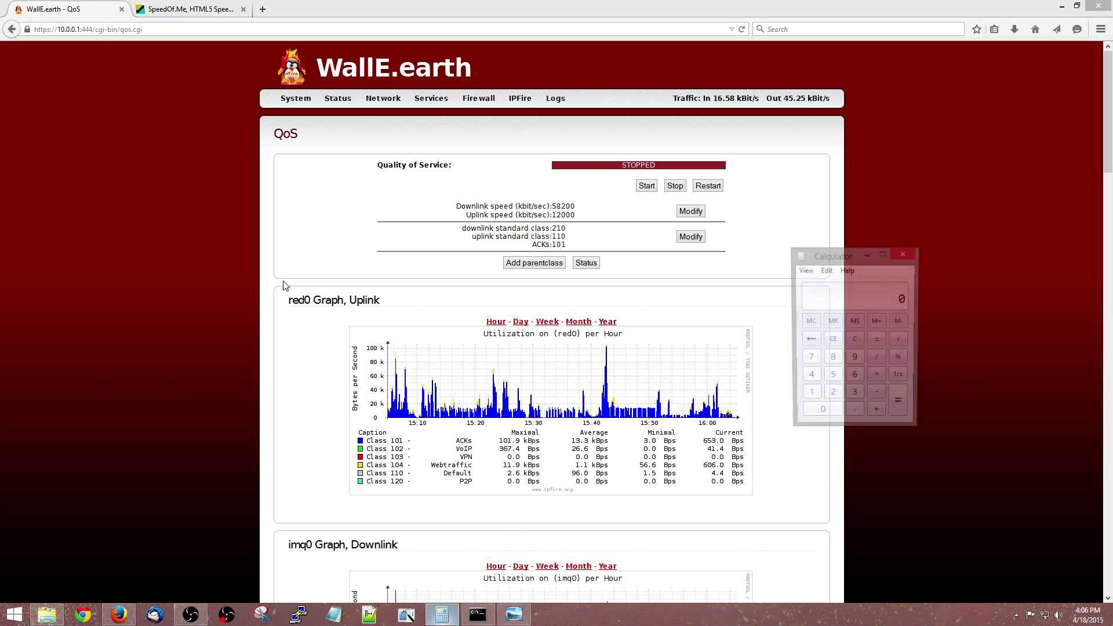
click(854, 378)
click(829, 416)
click(873, 378)
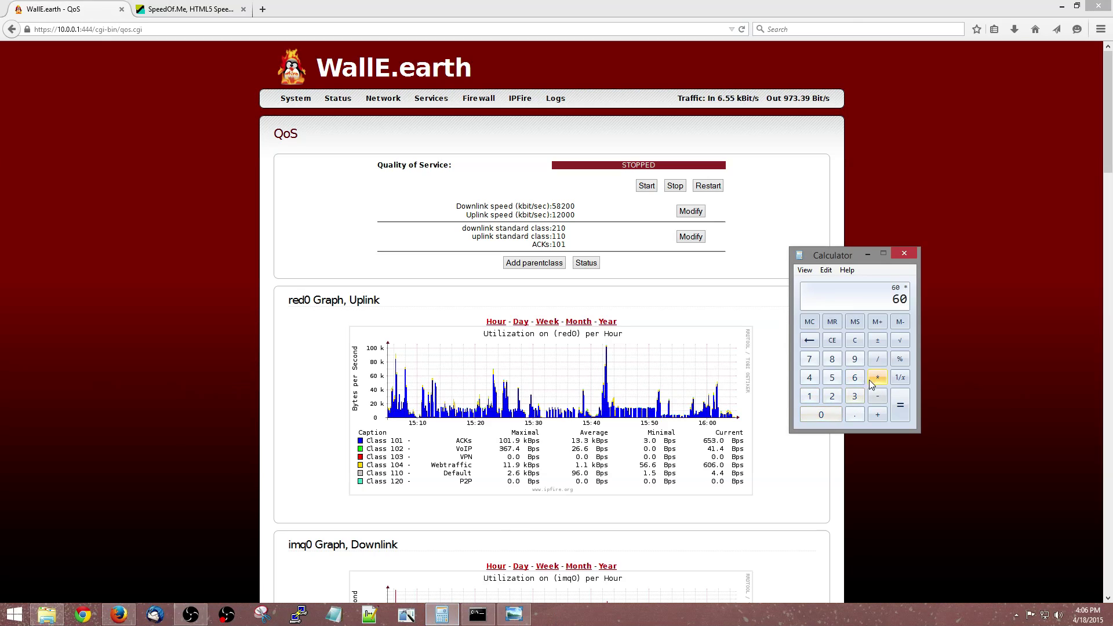
click(815, 396)
click(816, 412)
click(815, 413)
click(815, 412)
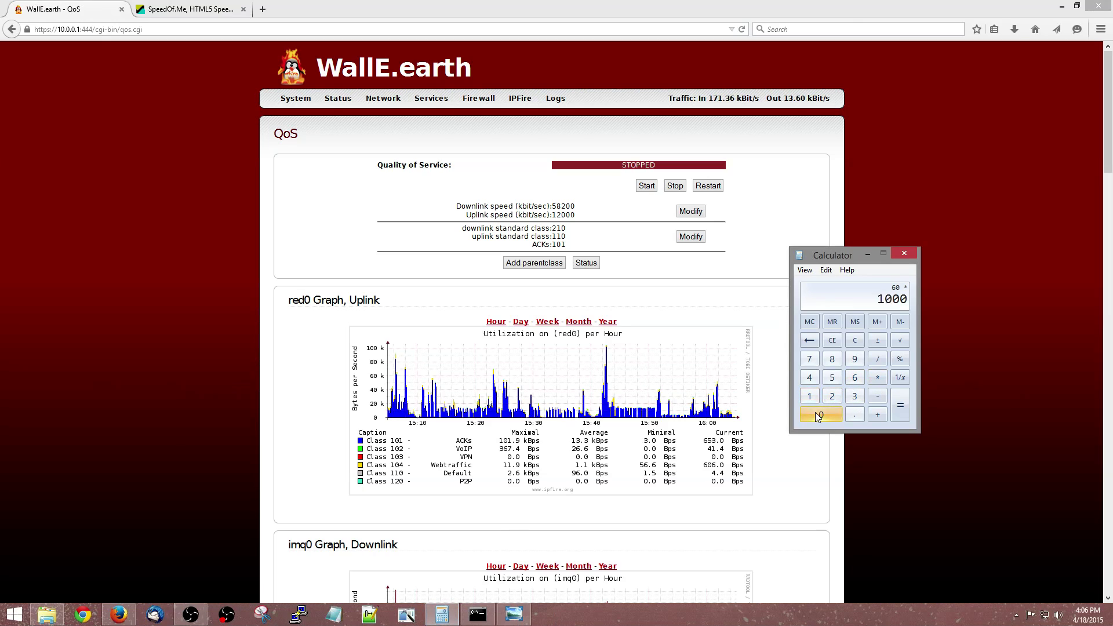
click(901, 405)
click(877, 378)
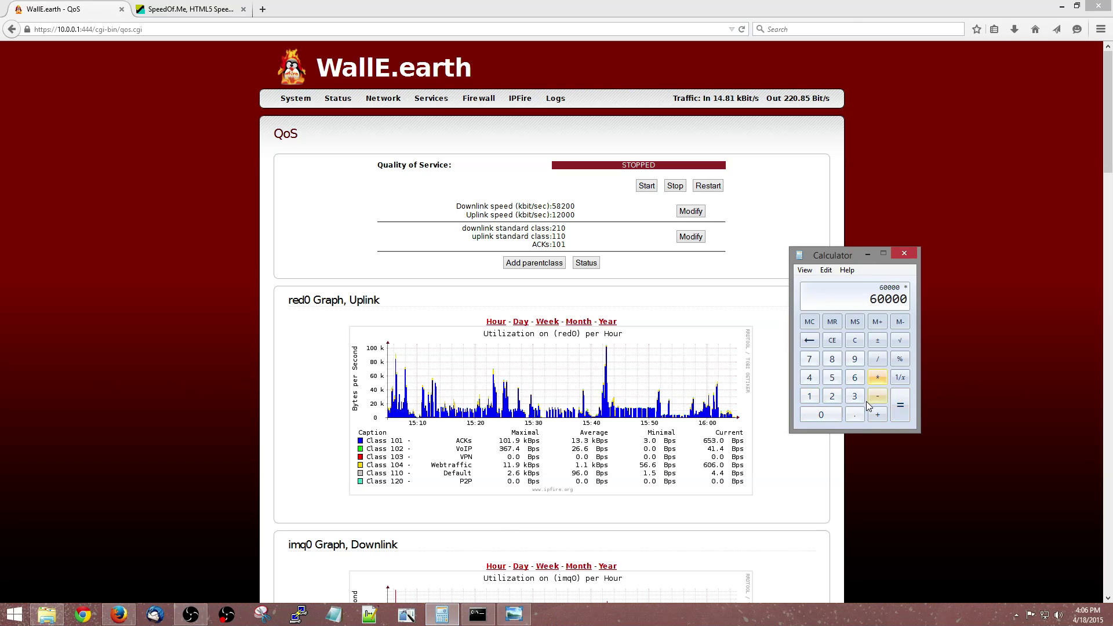
click(855, 415)
click(855, 359)
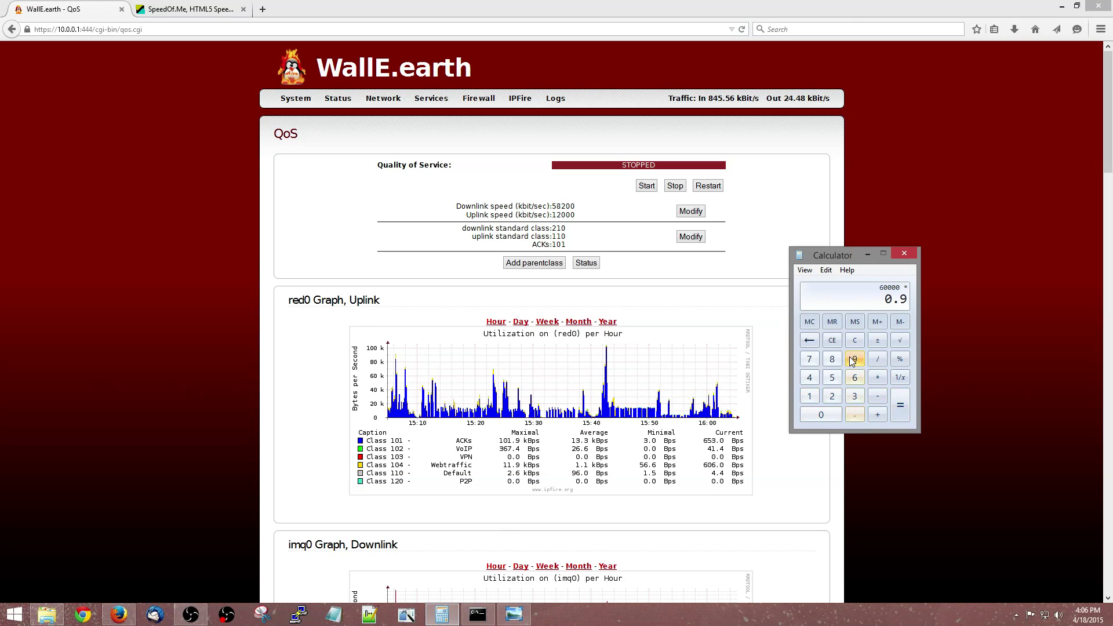
click(813, 360)
click(901, 406)
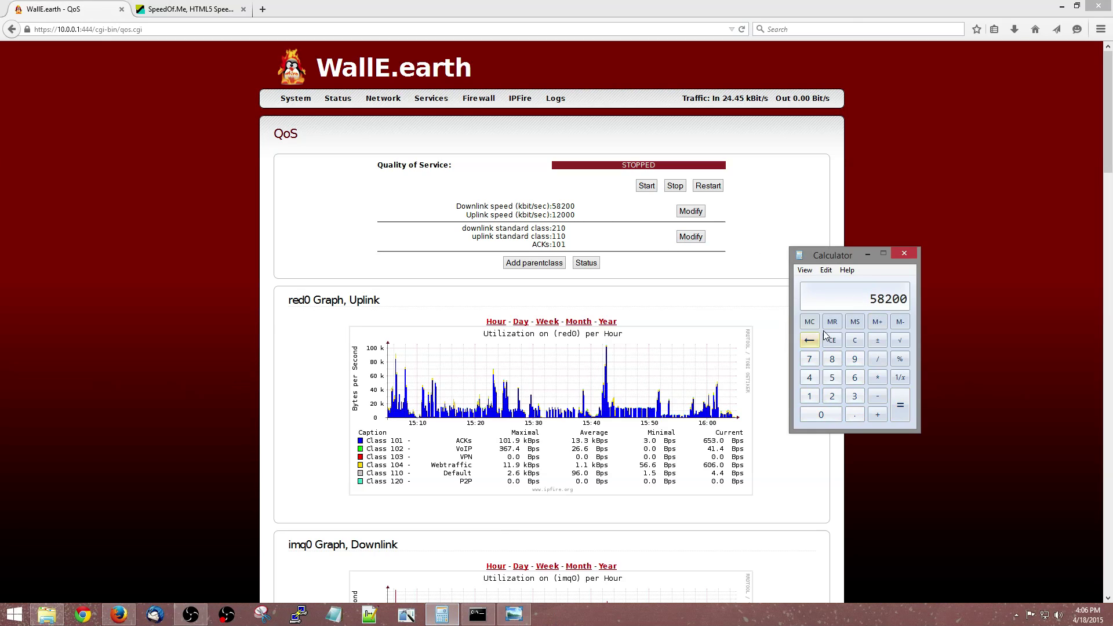
- Clear Calculator, compute 12 × 100 = 1200 for the uplink, then return to the QoS page
click(855, 340)
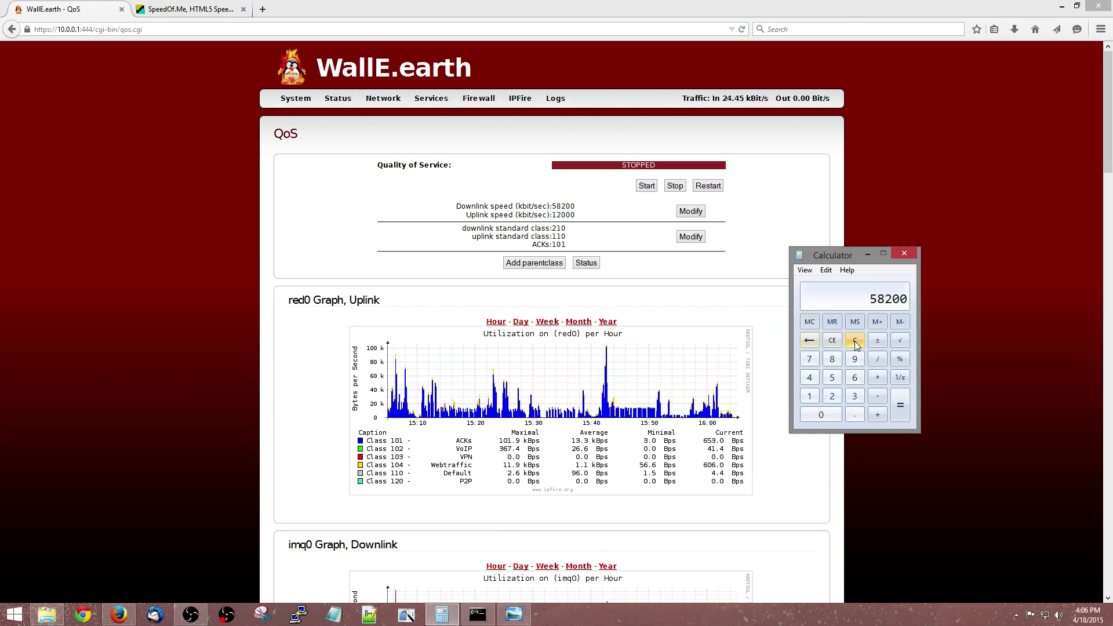
click(832, 396)
click(877, 377)
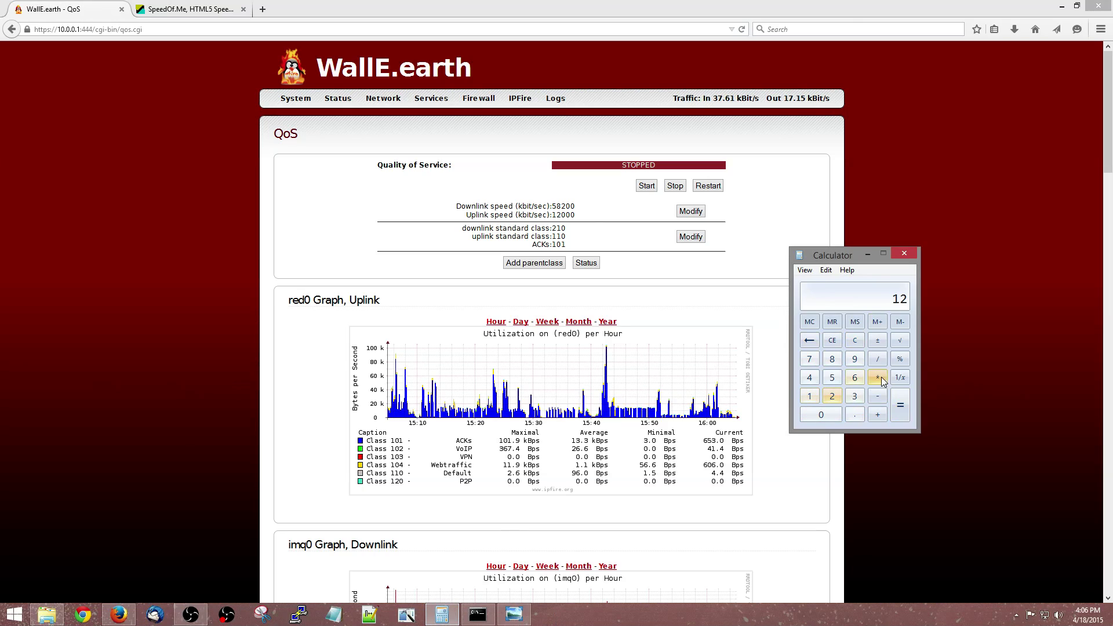
click(815, 394)
click(821, 413)
click(821, 412)
click(900, 415)
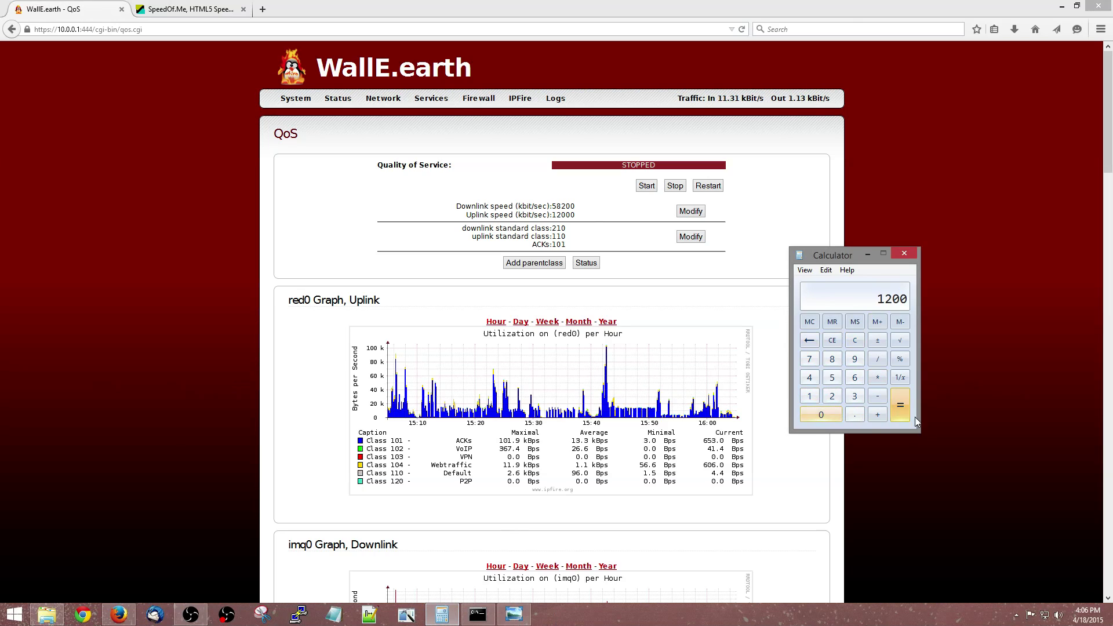
click(810, 396)
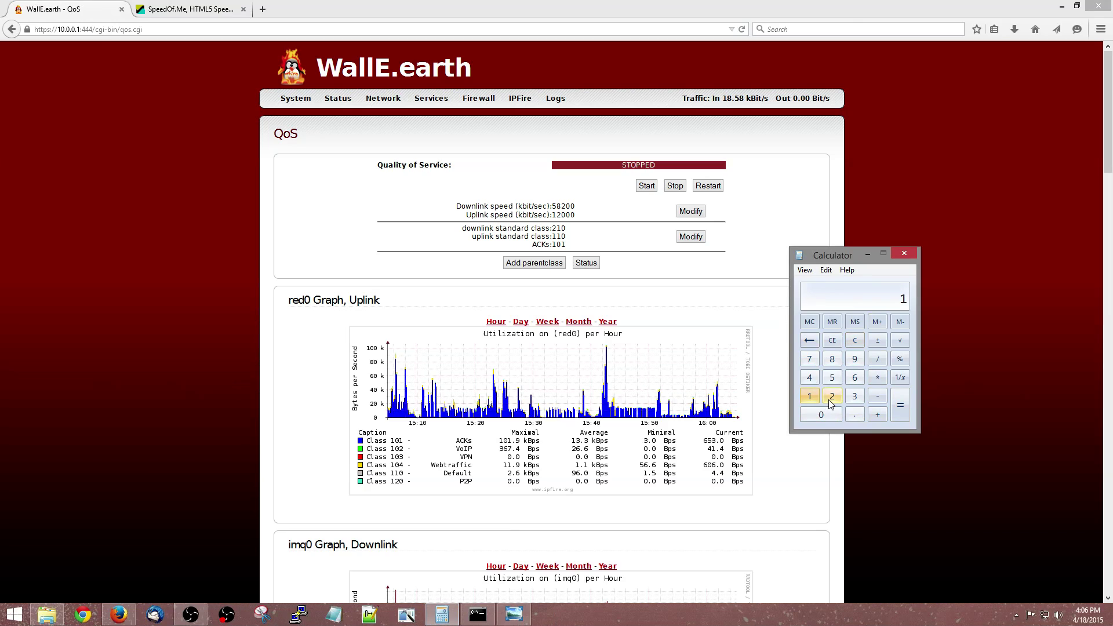
click(833, 396)
click(878, 378)
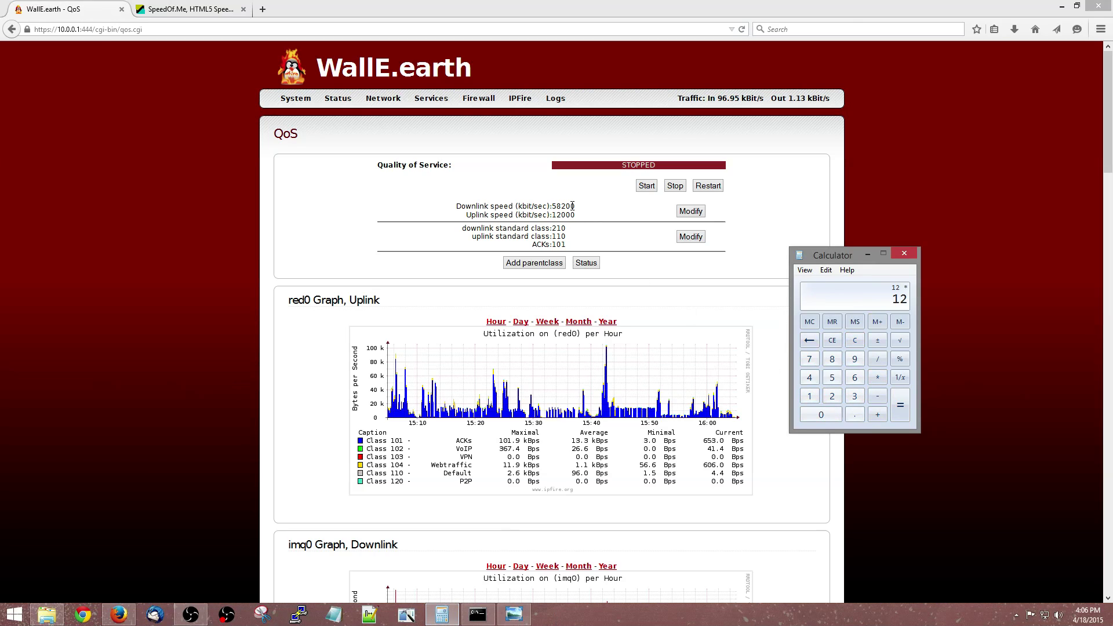
click(617, 221)
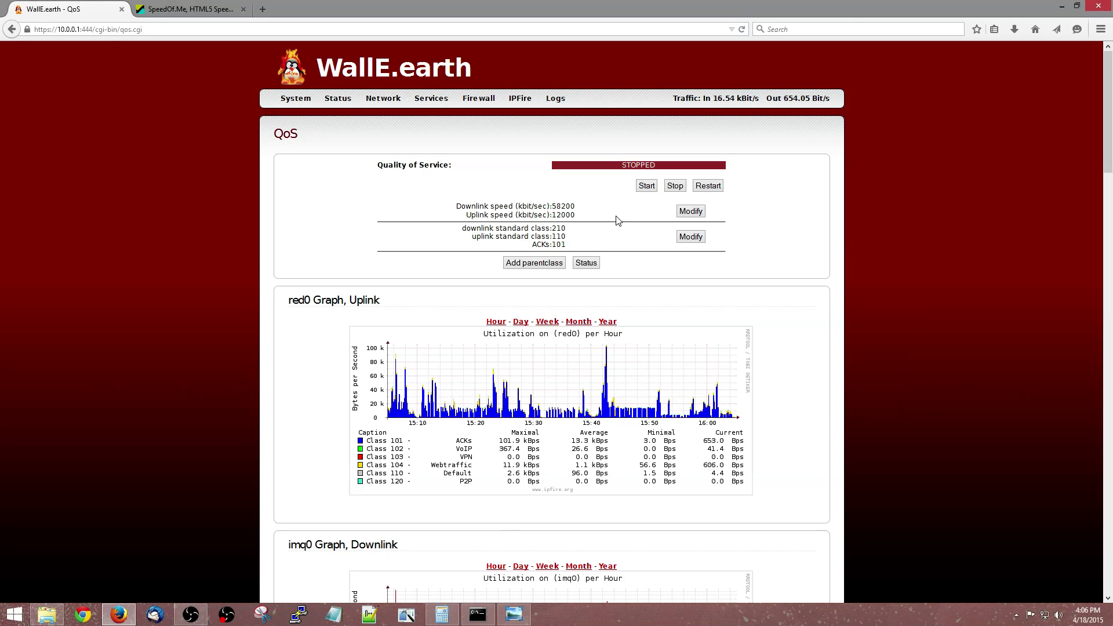
click(646, 186)
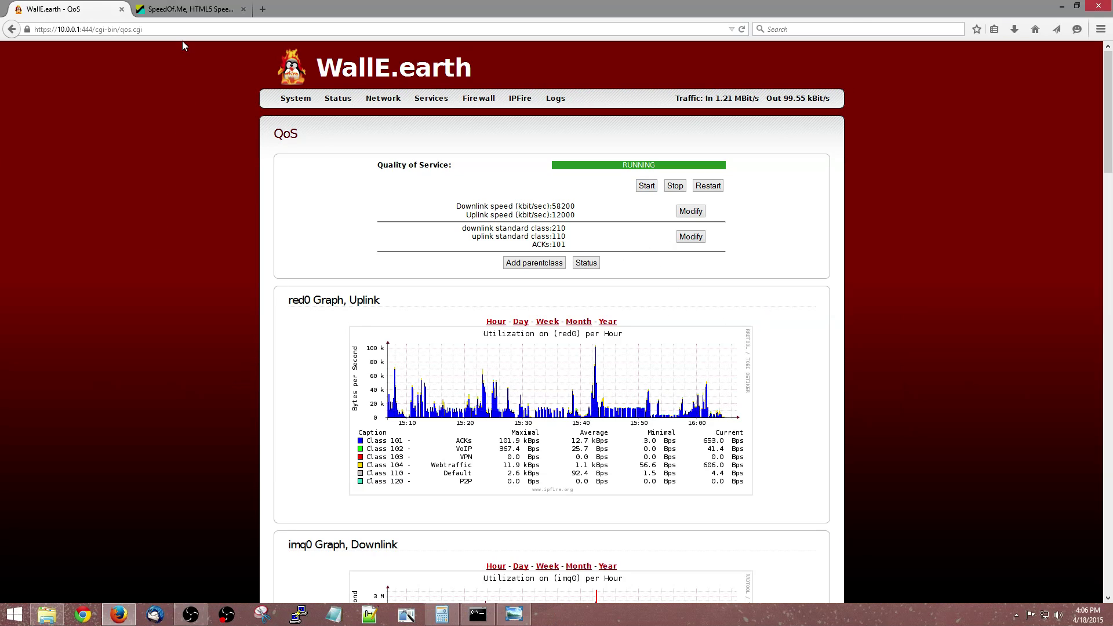
click(477, 615)
key(Up)
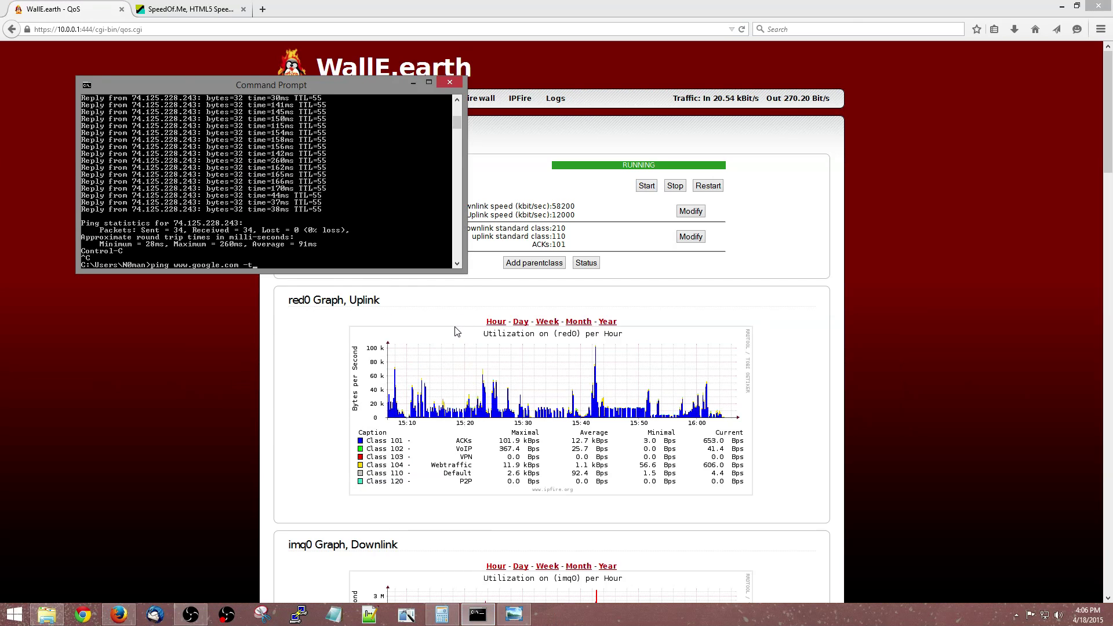
key(Return)
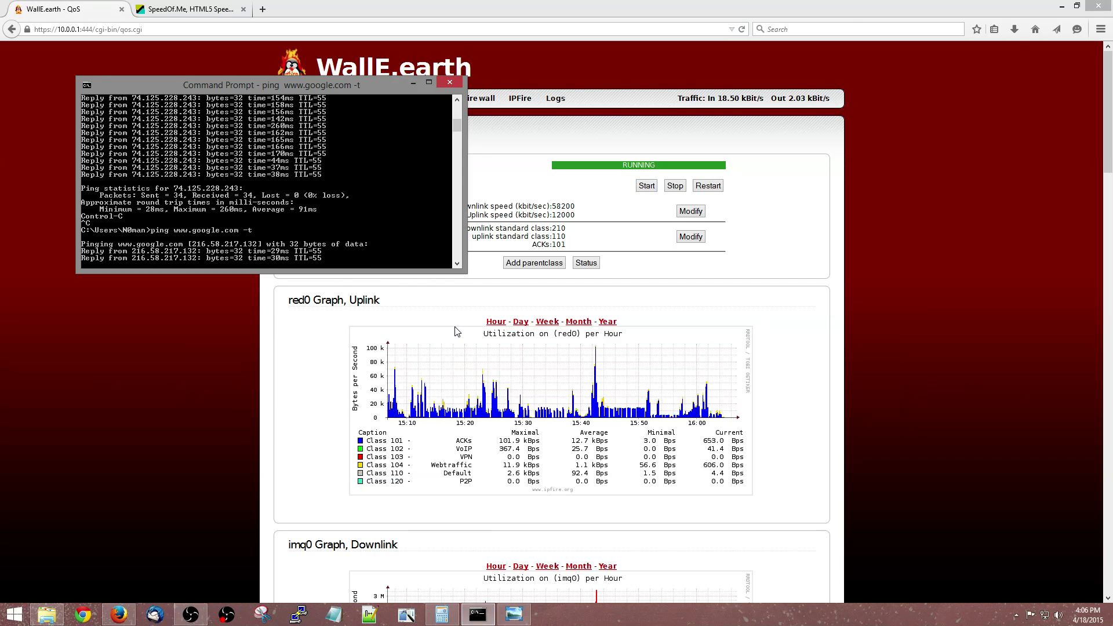
click(347, 279)
key(ctrl+Tab)
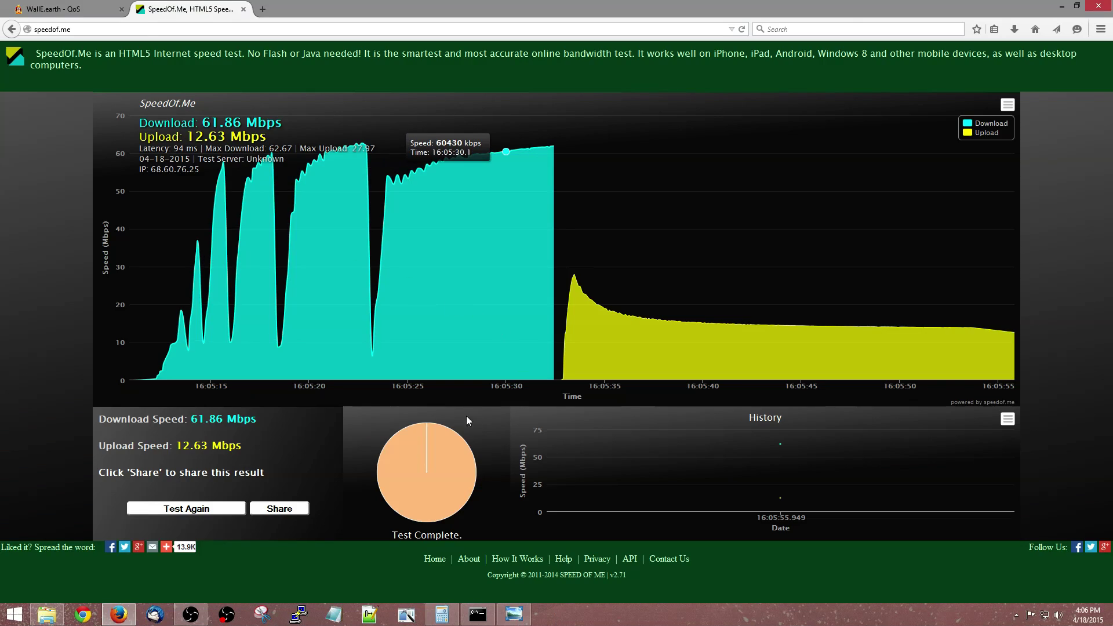
- Rerun the speed test with QoS on, watching pings stay around 30–40 ms, then stop the ping
click(183, 509)
key(ctrl+Tab)
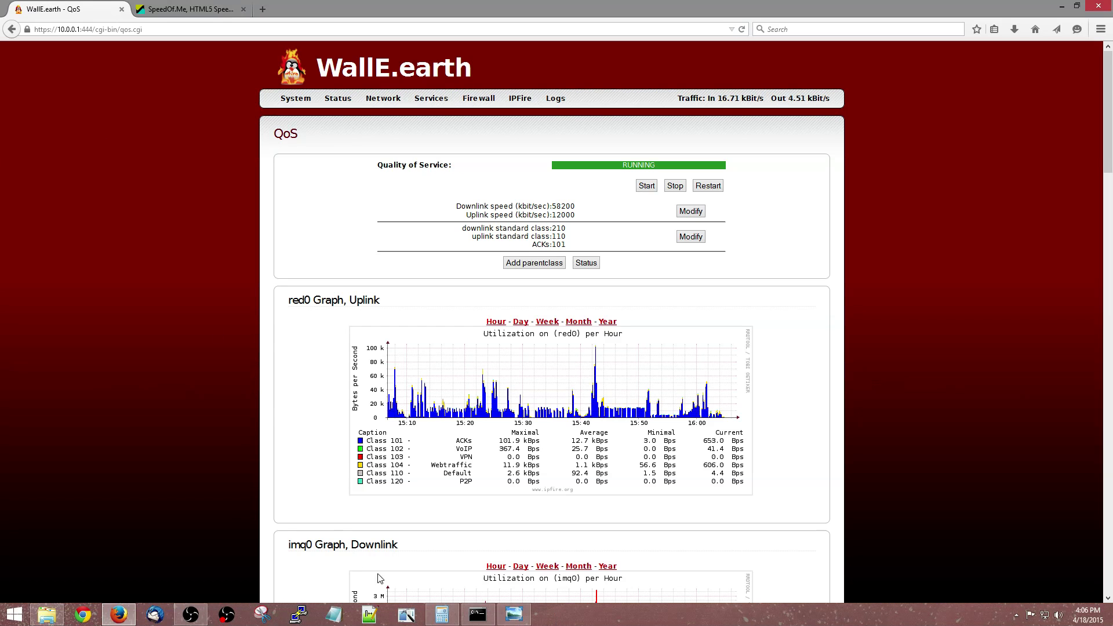
click(481, 623)
click(480, 624)
key(ctrl+Tab)
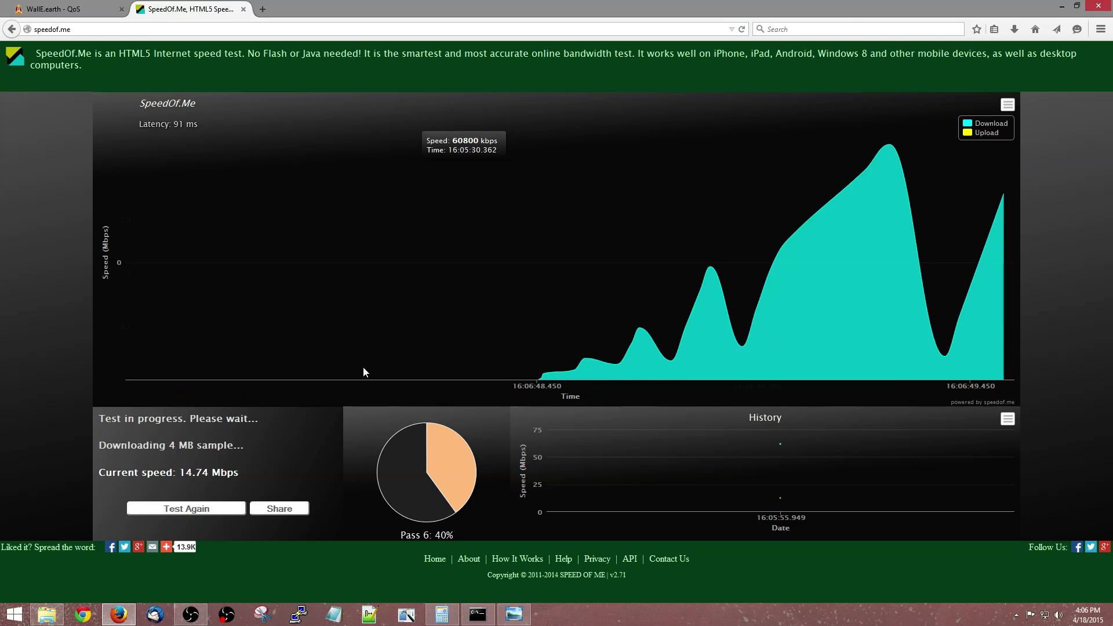
click(480, 623)
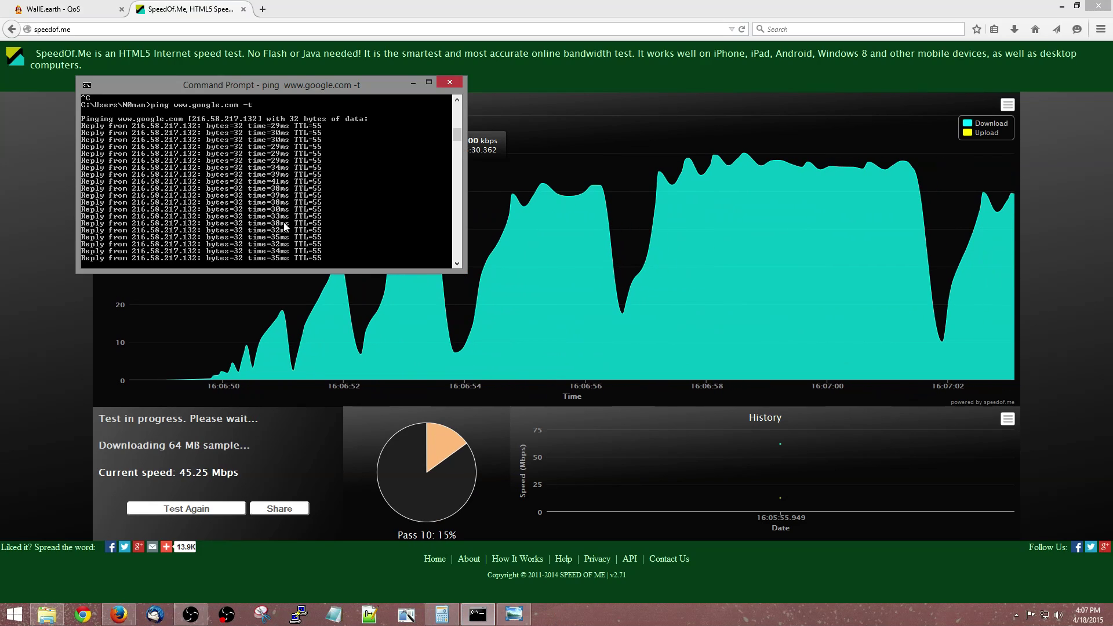
key(ctrl+c)
- Open Status > Network (other) from the IPFire QoS tab
click(70, 8)
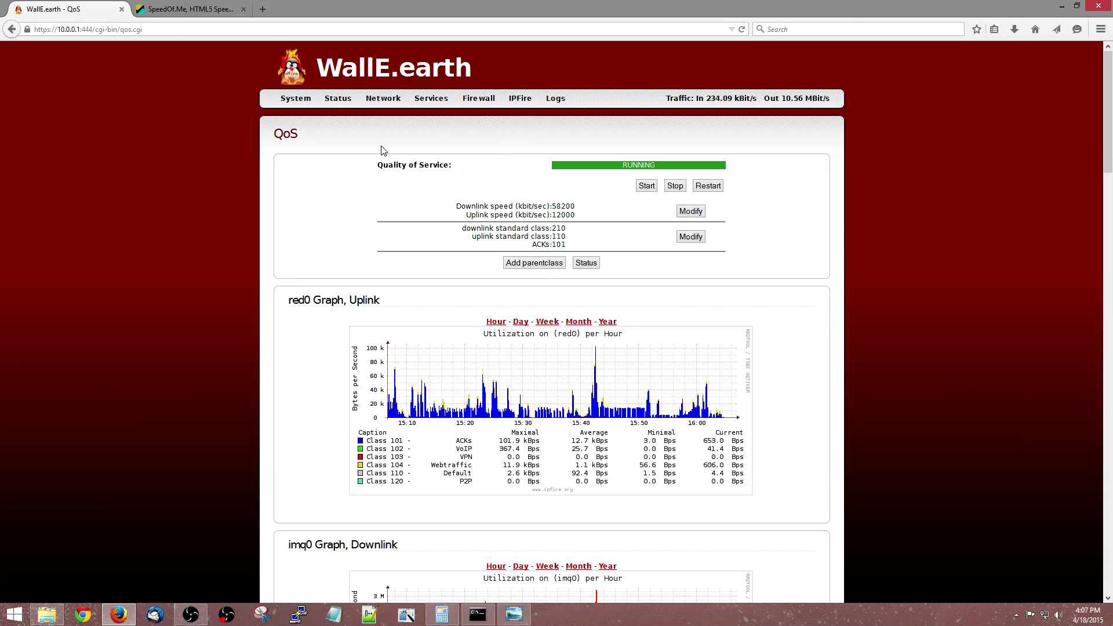
mouse_move(344, 103)
click(367, 230)
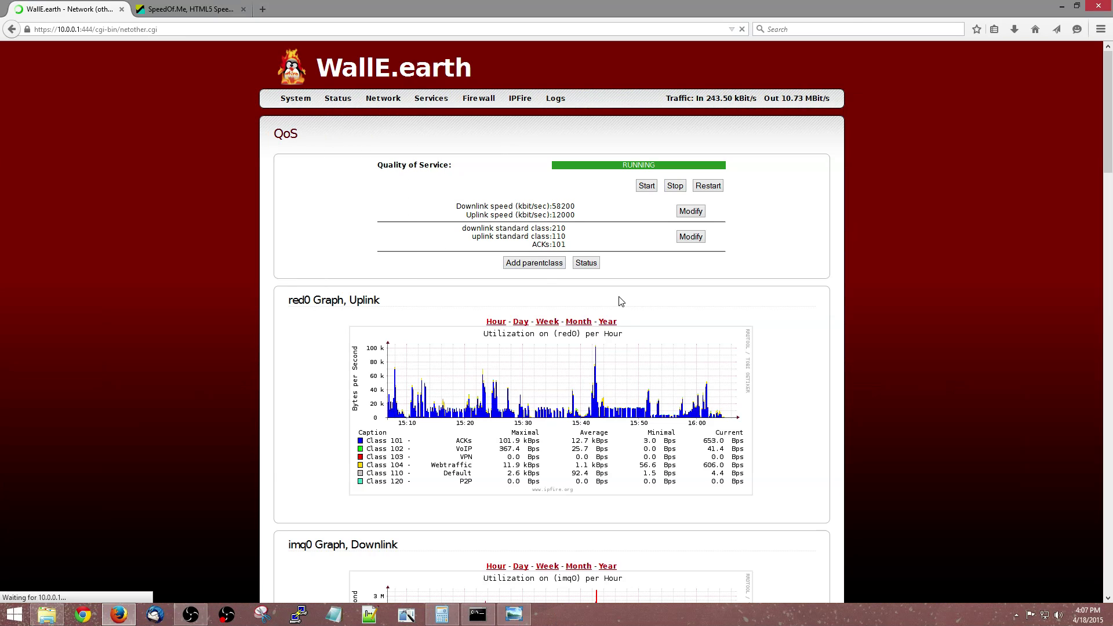